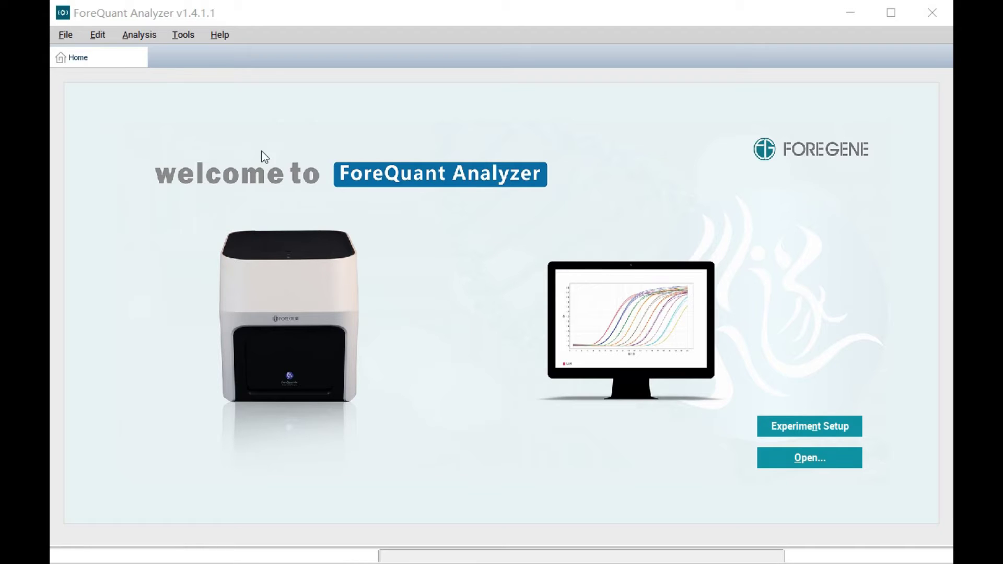
- Browse the new-experiment options on the ForeQuant Analyzer welcome screen
{"action": "left_click", "coordinate": [64, 37]}
{"action": "mouse_move", "coordinate": [108, 52]}
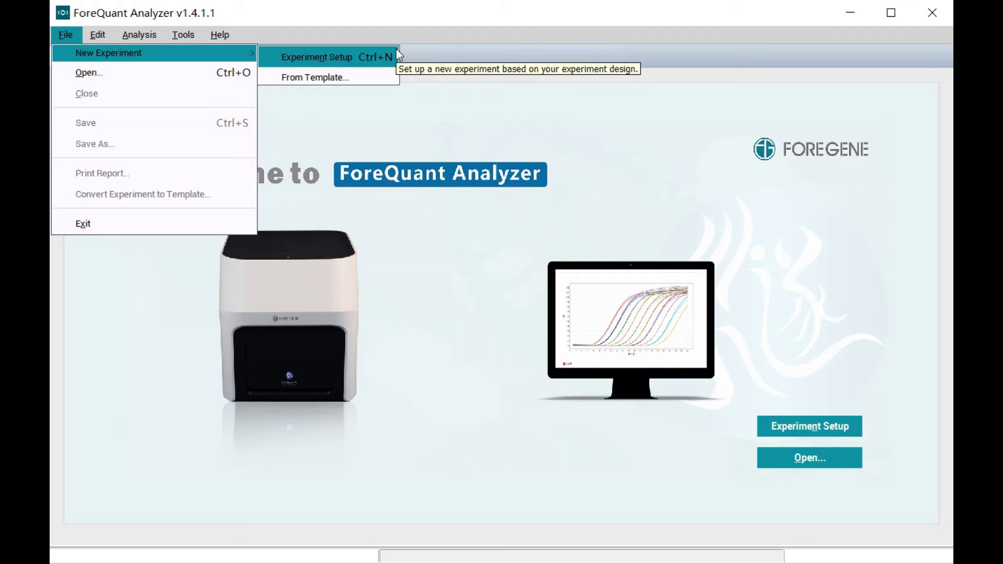
{"action": "left_click", "coordinate": [384, 57]}
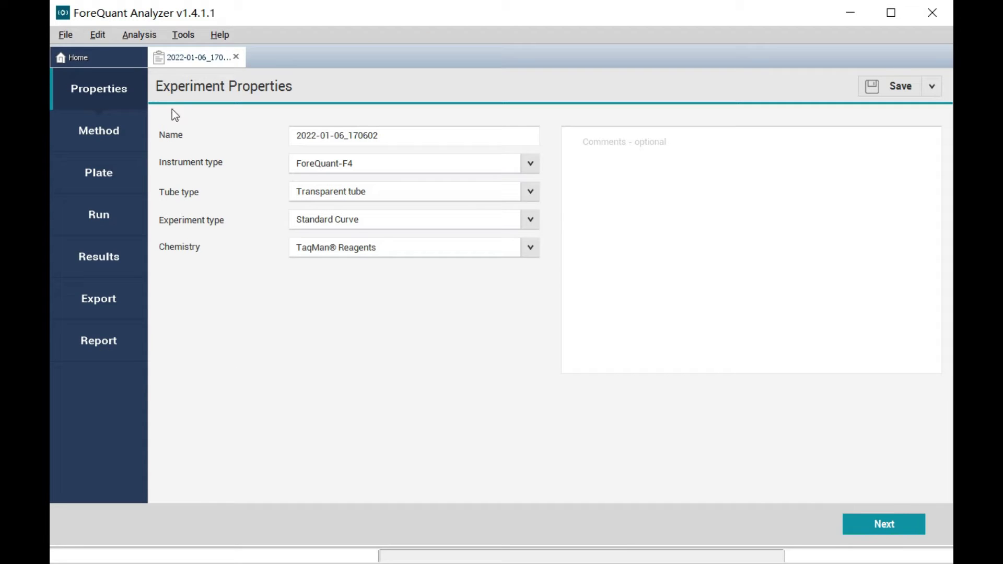
{"action": "triple_click", "coordinate": [431, 145]}
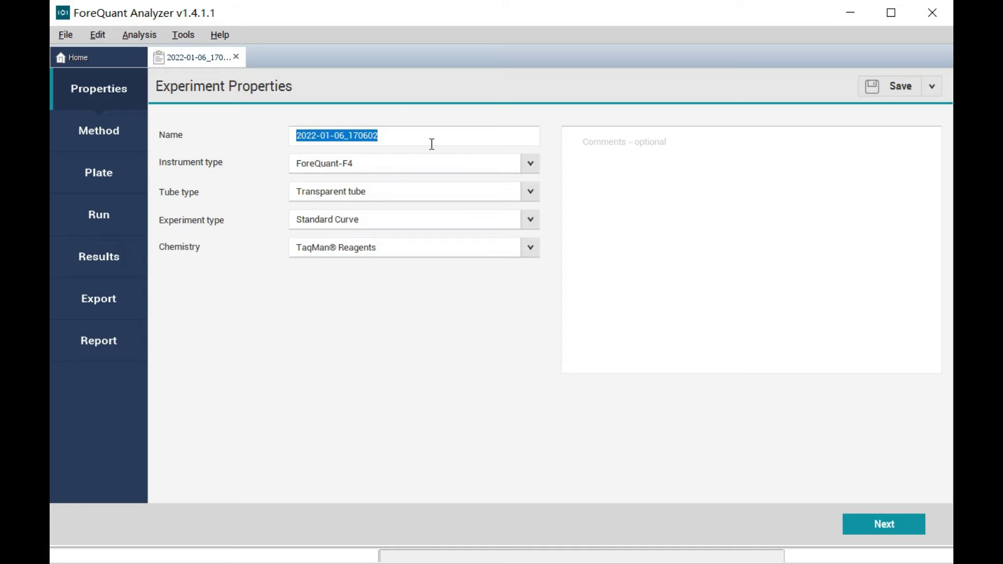
{"action": "left_click", "coordinate": [518, 187]}
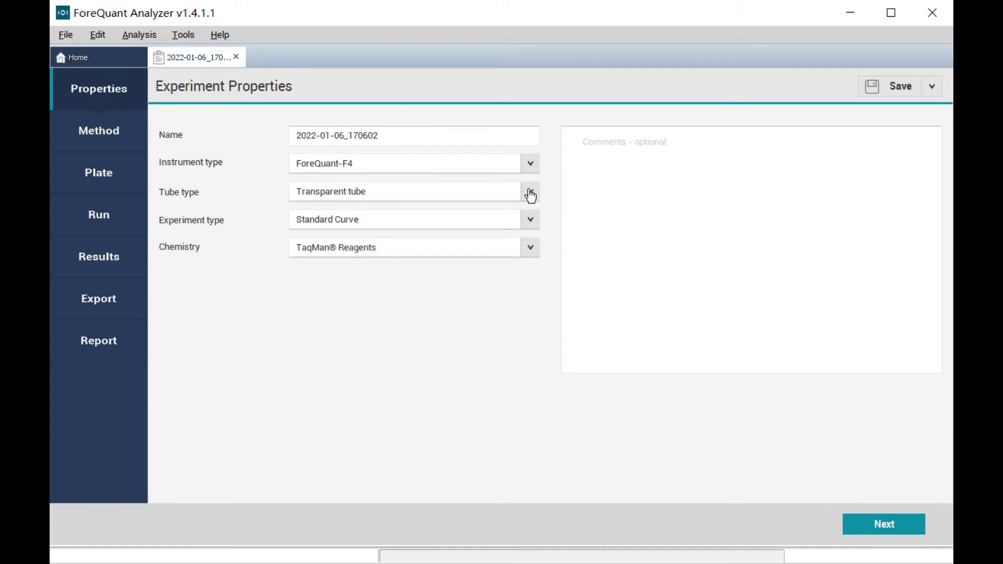
{"action": "left_click", "coordinate": [530, 195]}
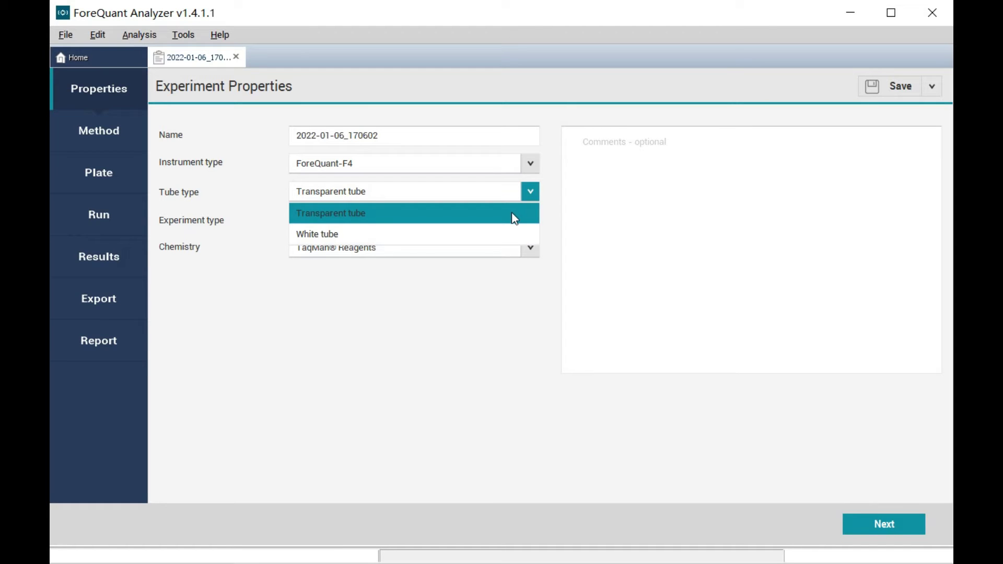
{"action": "left_click", "coordinate": [512, 212]}
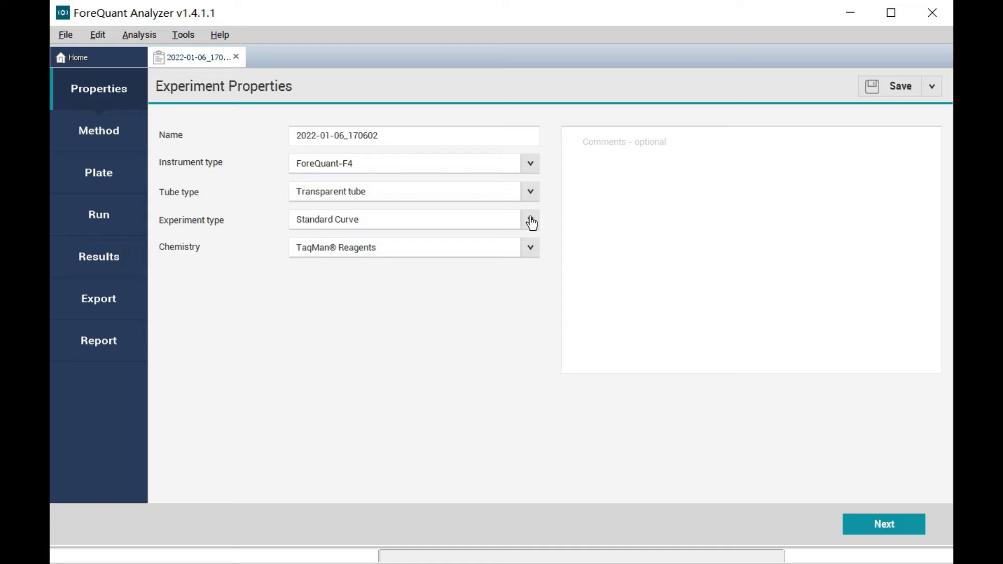
{"action": "left_click", "coordinate": [532, 222]}
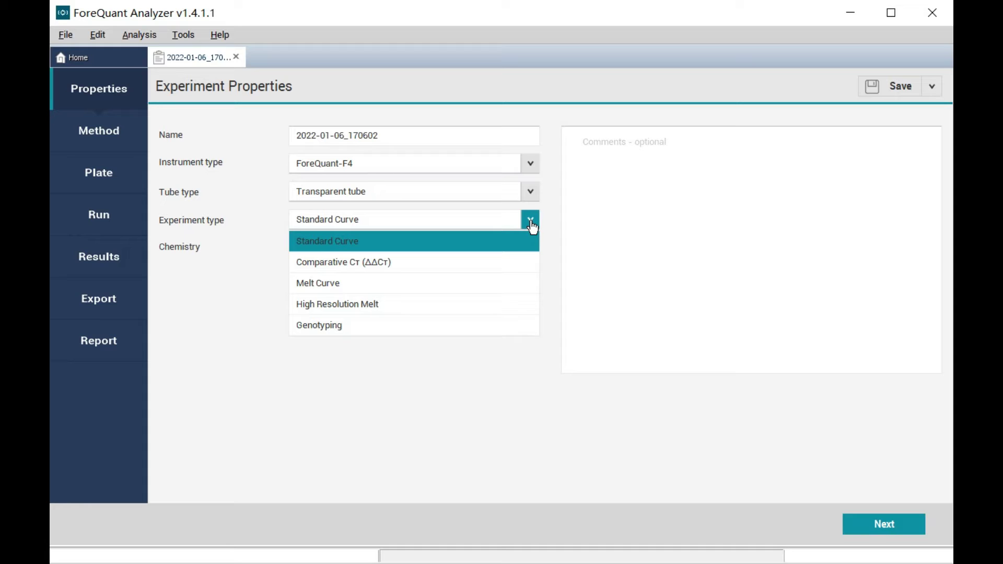
{"action": "left_click", "coordinate": [531, 223]}
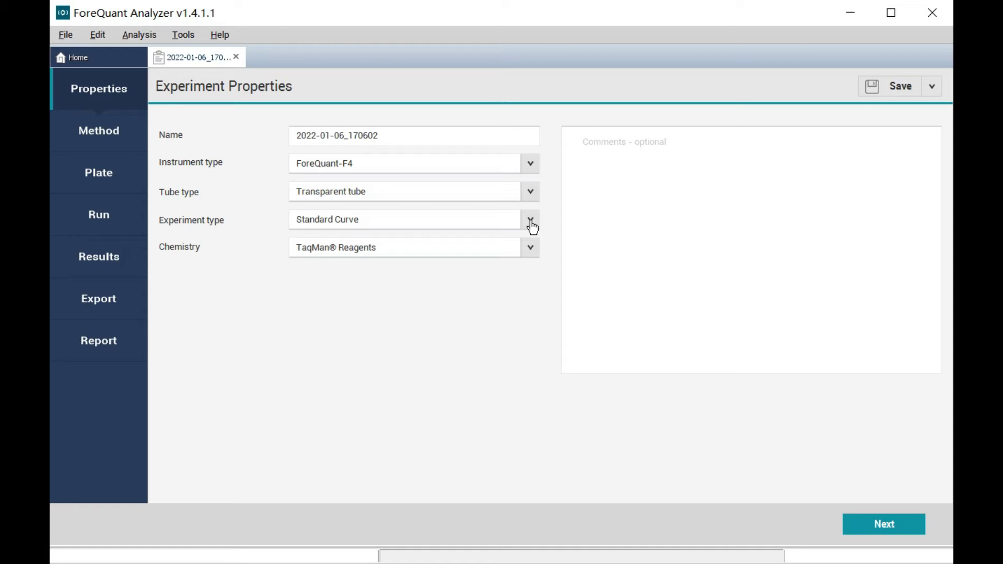
{"action": "left_click", "coordinate": [536, 254]}
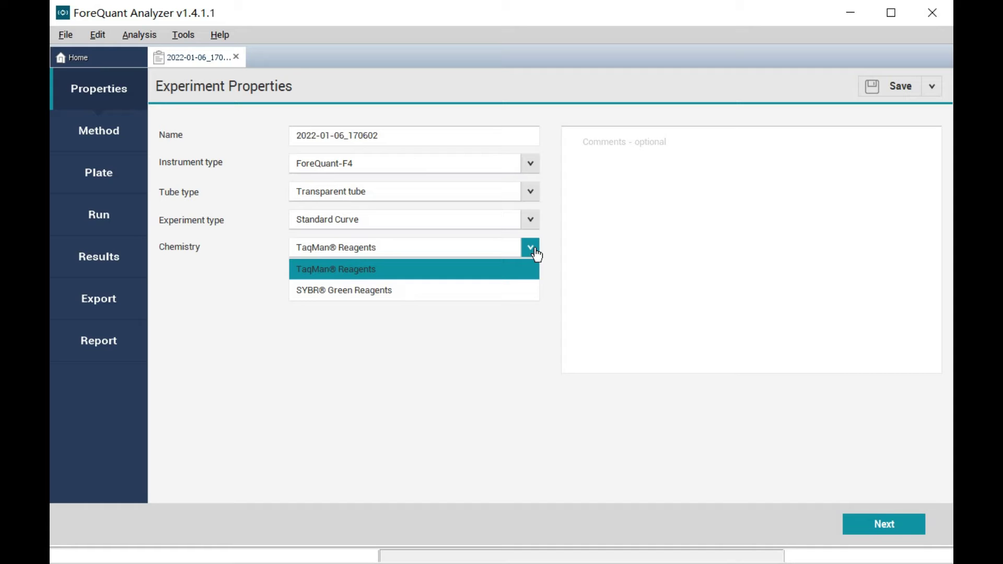
{"action": "left_click", "coordinate": [535, 251]}
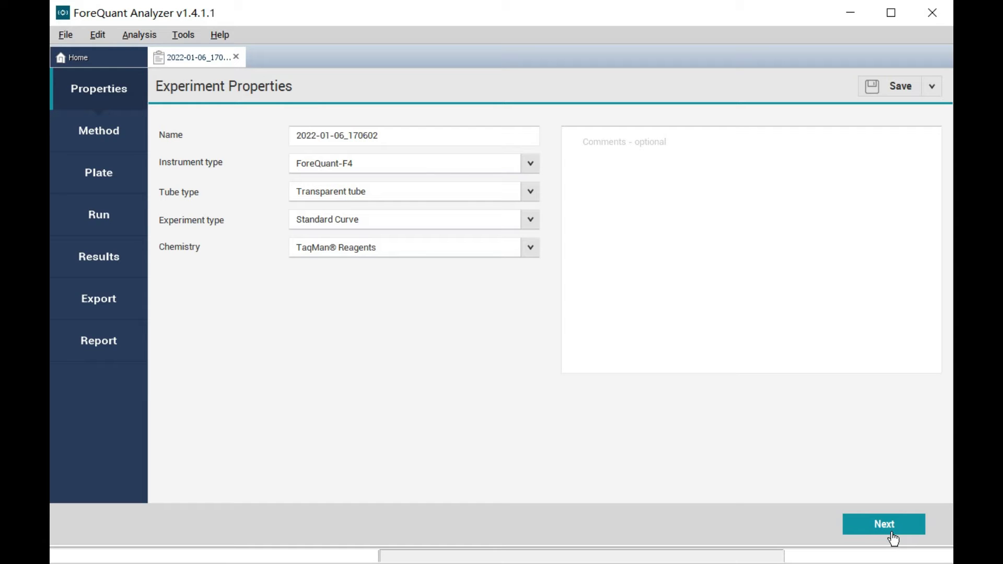
- Show the thermal method, begin editing the reaction volume, and select the PCR Stage
{"action": "left_click", "coordinate": [108, 137]}
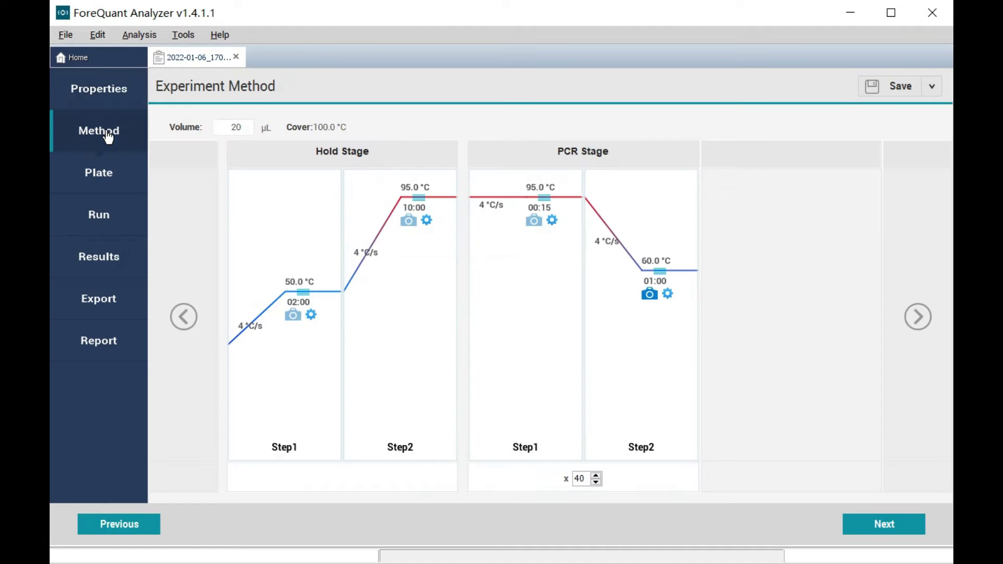
{"action": "double_click", "coordinate": [237, 132]}
{"action": "left_click", "coordinate": [610, 203]}
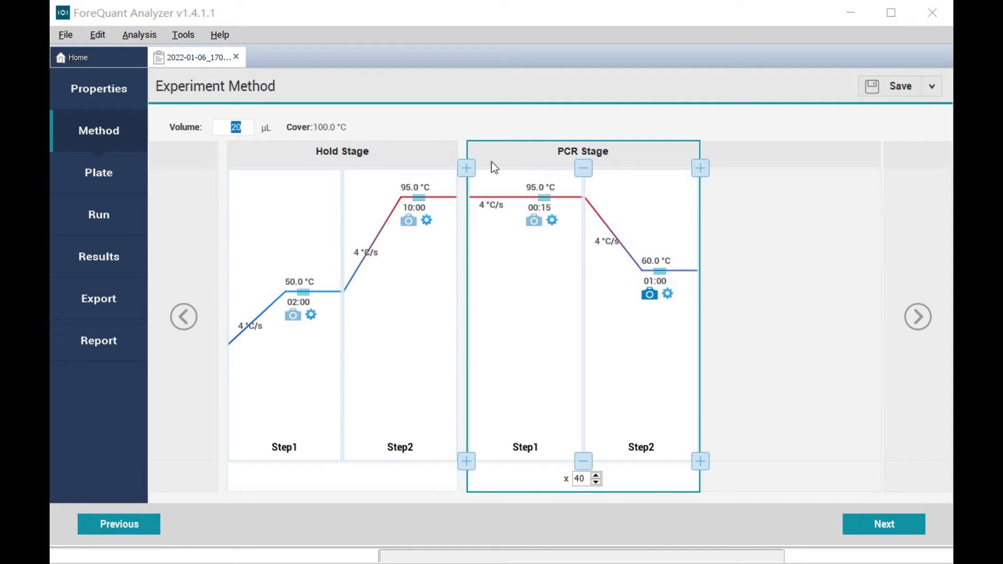
{"action": "left_click", "coordinate": [701, 168]}
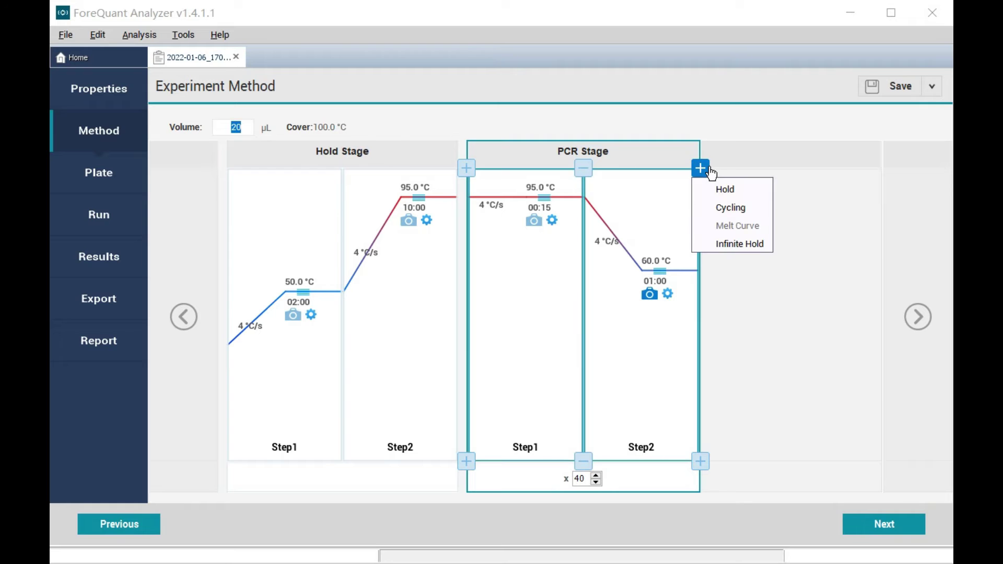
{"action": "left_click", "coordinate": [736, 191]}
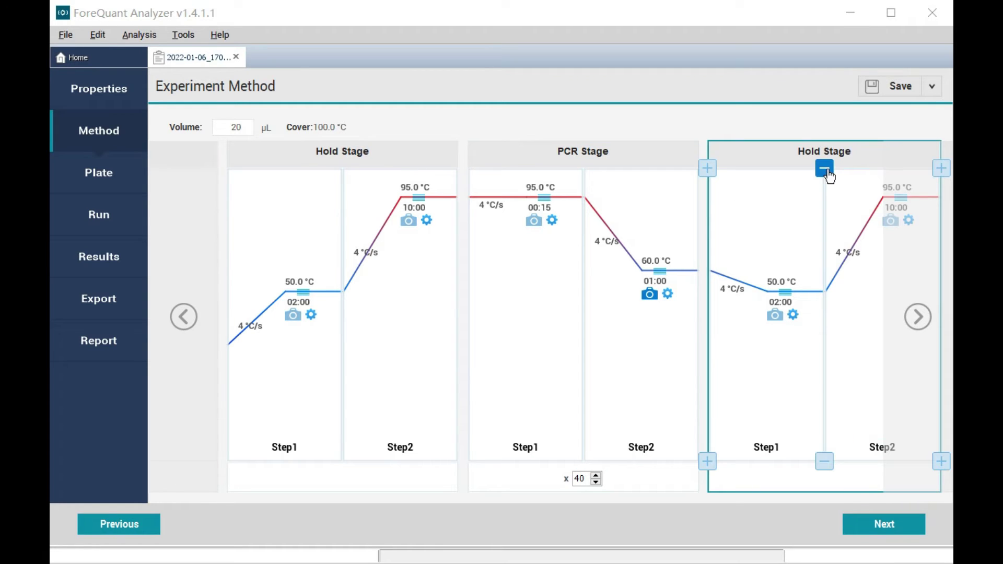
{"action": "left_click", "coordinate": [824, 170]}
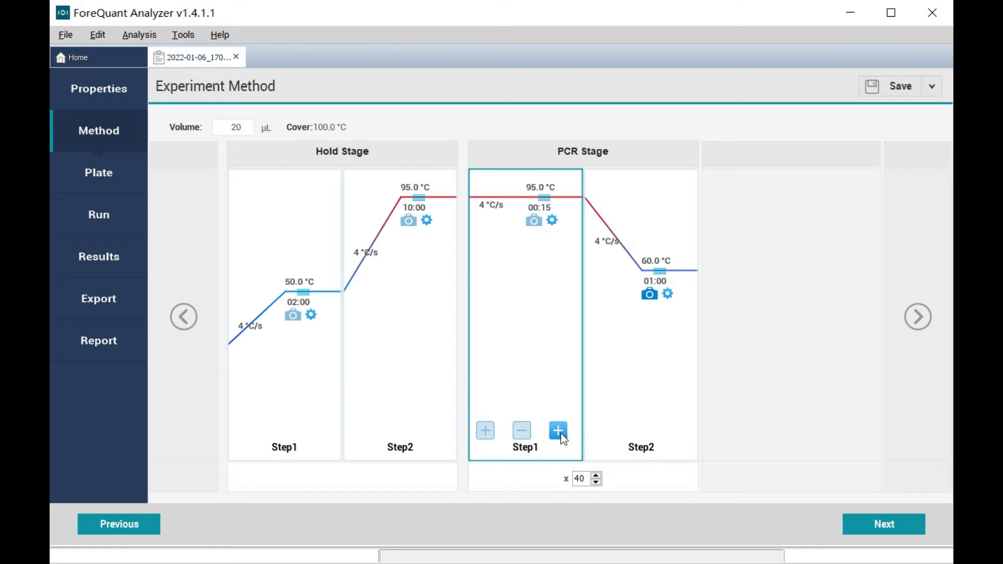
- Insert a 95 °C step after PCR Step1 and raise Hold Step2 to 95.5 °C
{"action": "left_click", "coordinate": [558, 431]}
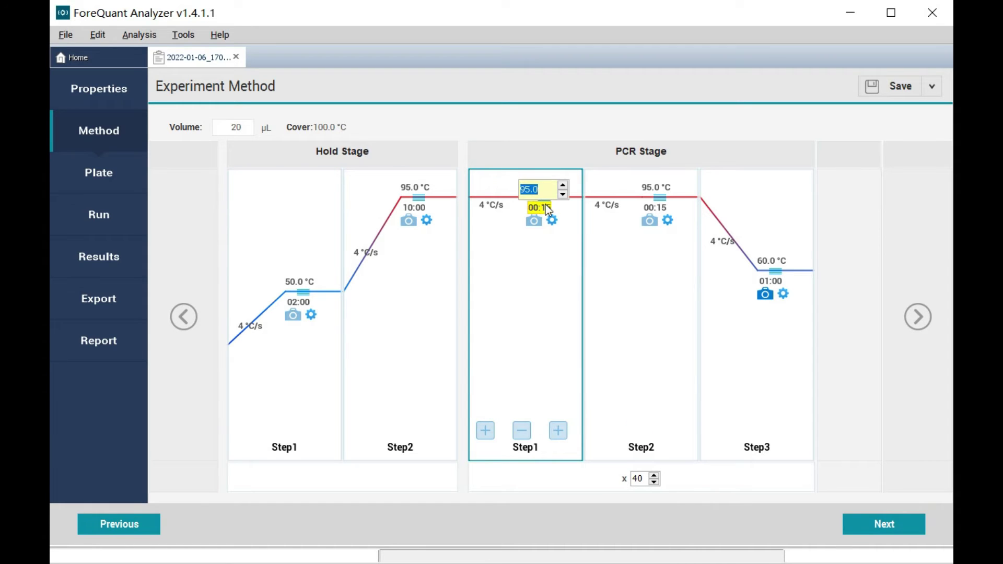
{"action": "double_click", "coordinate": [639, 480]}
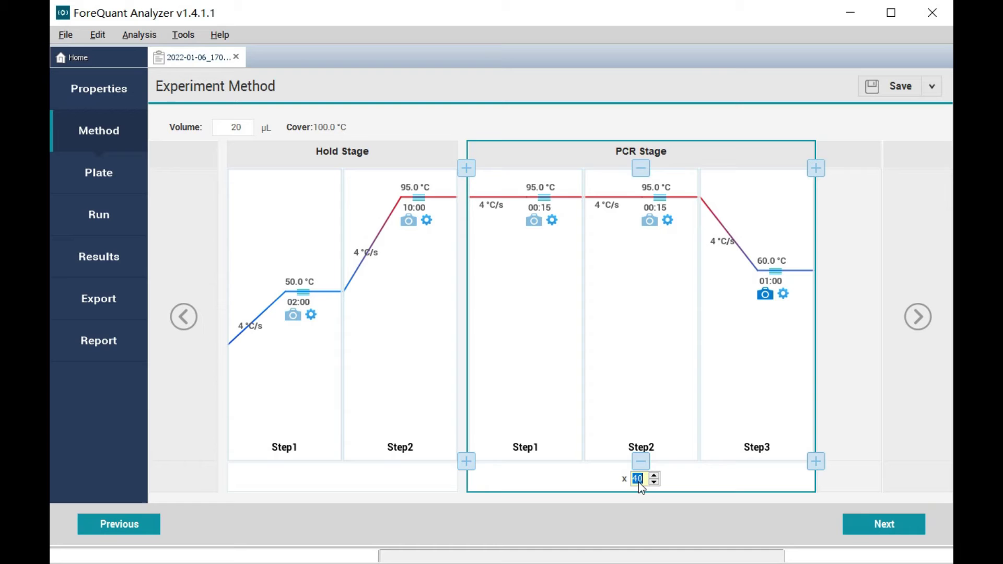
{"action": "left_click", "coordinate": [424, 193]}
{"action": "double_click", "coordinate": [416, 188]}
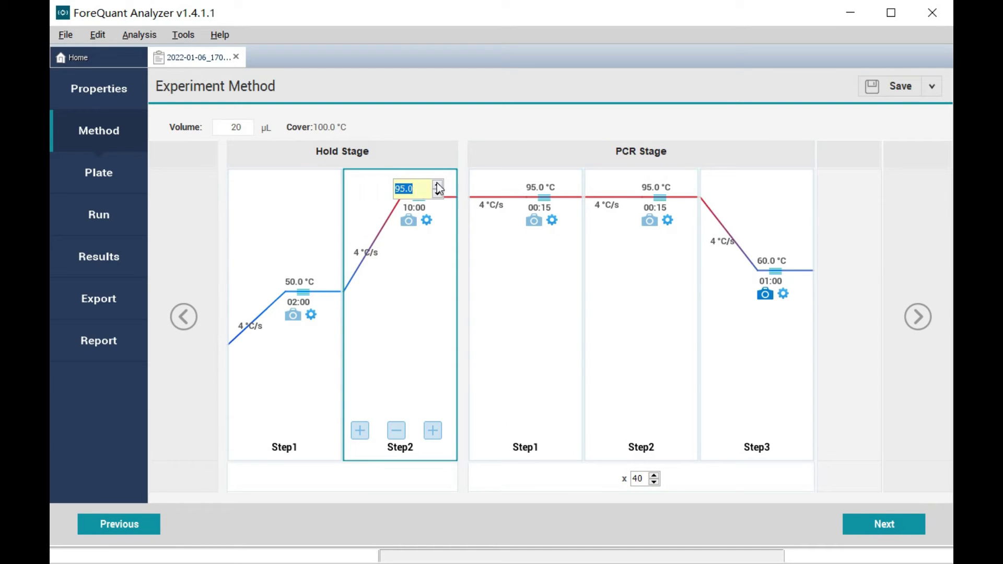
{"action": "left_click", "coordinate": [438, 186]}
{"action": "left_click", "coordinate": [437, 186]}
{"action": "left_click", "coordinate": [443, 194]}
- Lower Hold Step2 to 29.0 °C and collect fluorescence at the 60 °C step
{"action": "mouse_move", "coordinate": [420, 201]}
{"action": "left_mouse_down"}
{"action": "mouse_move", "coordinate": [420, 338]}
{"action": "mouse_move", "coordinate": [424, 197]}
{"action": "left_mouse_up"}
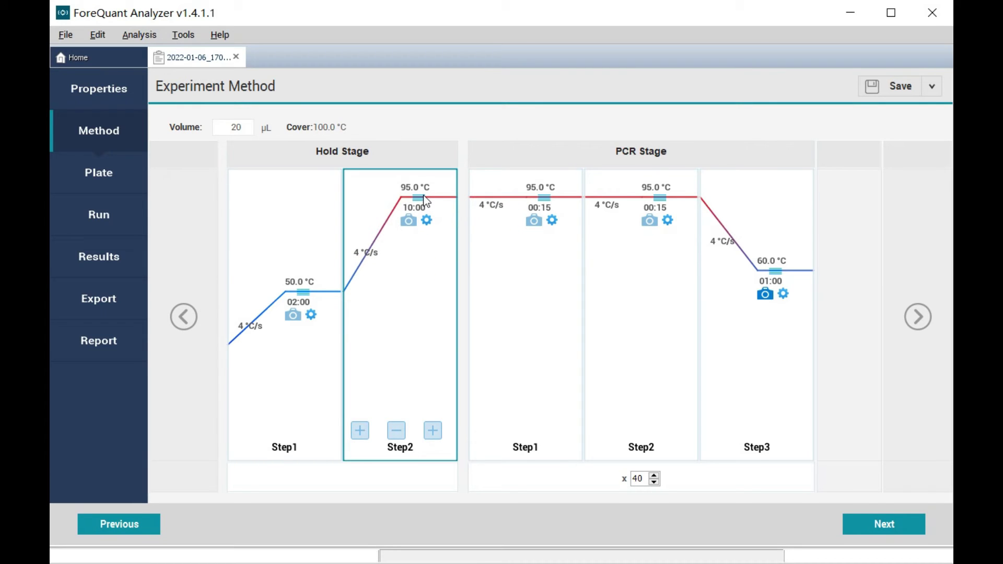
{"action": "left_click", "coordinate": [766, 296]}
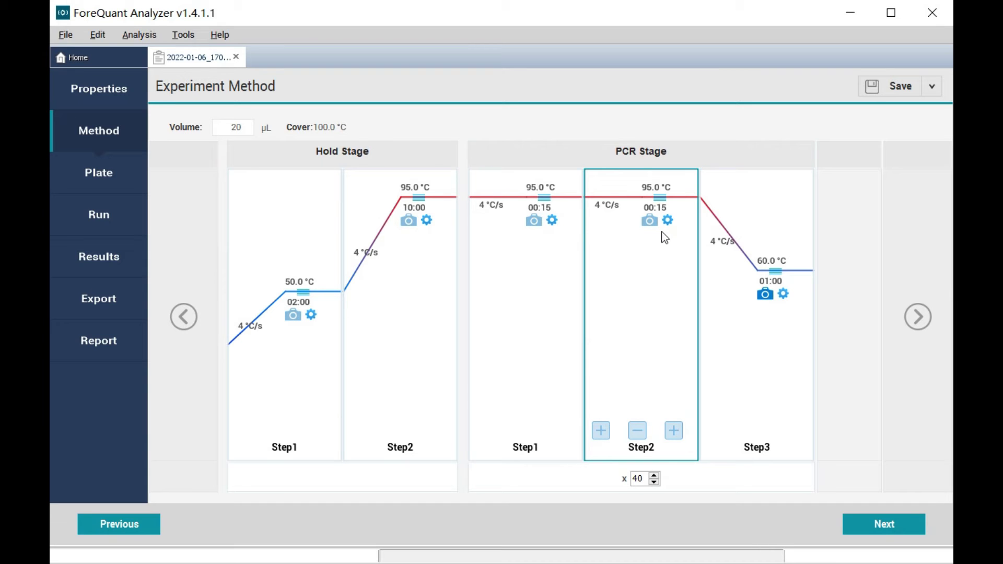
{"action": "left_click", "coordinate": [755, 229]}
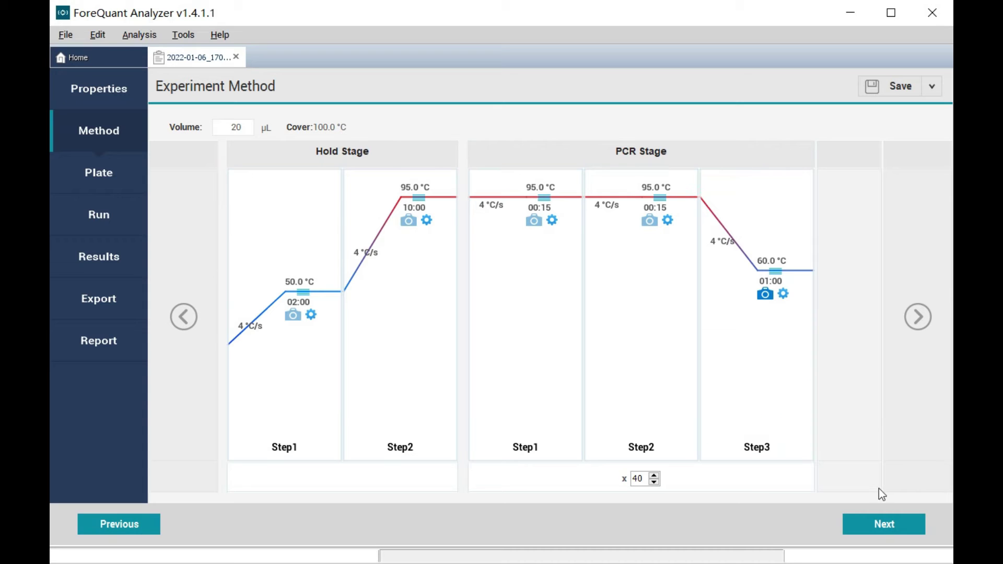
- Advance from the Method page to the plate's Assign Targets and Samples page
{"action": "left_click", "coordinate": [883, 523]}
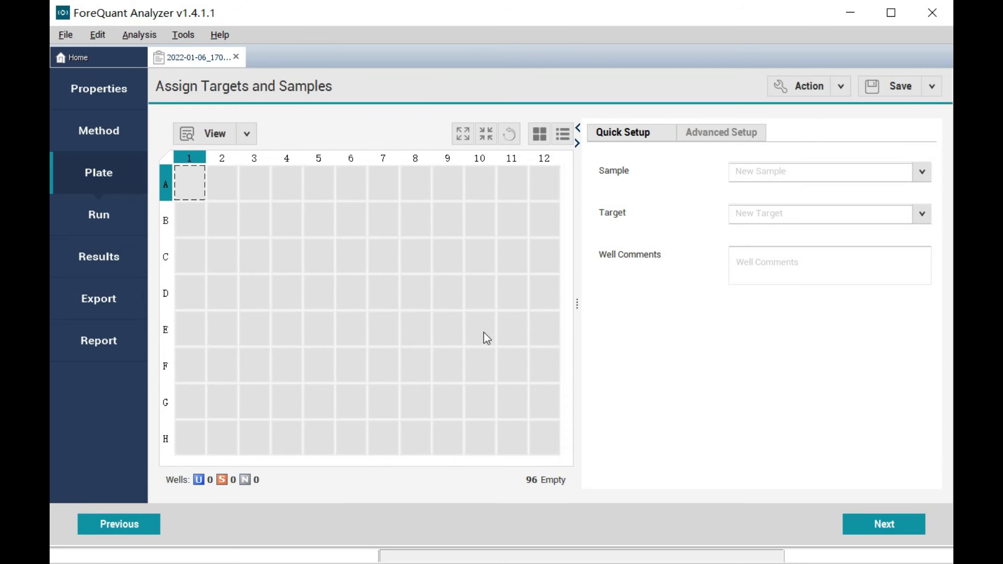
- In Advanced Setup, keep Sample 1 and Sample 2, deleting the extra Sample 3
{"action": "left_click", "coordinate": [744, 142]}
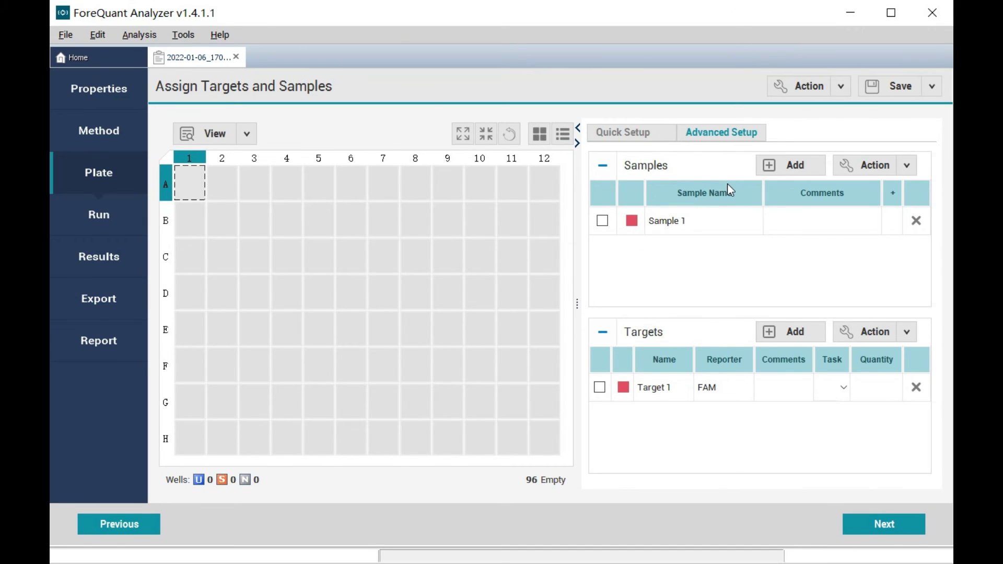
{"action": "left_click", "coordinate": [795, 167]}
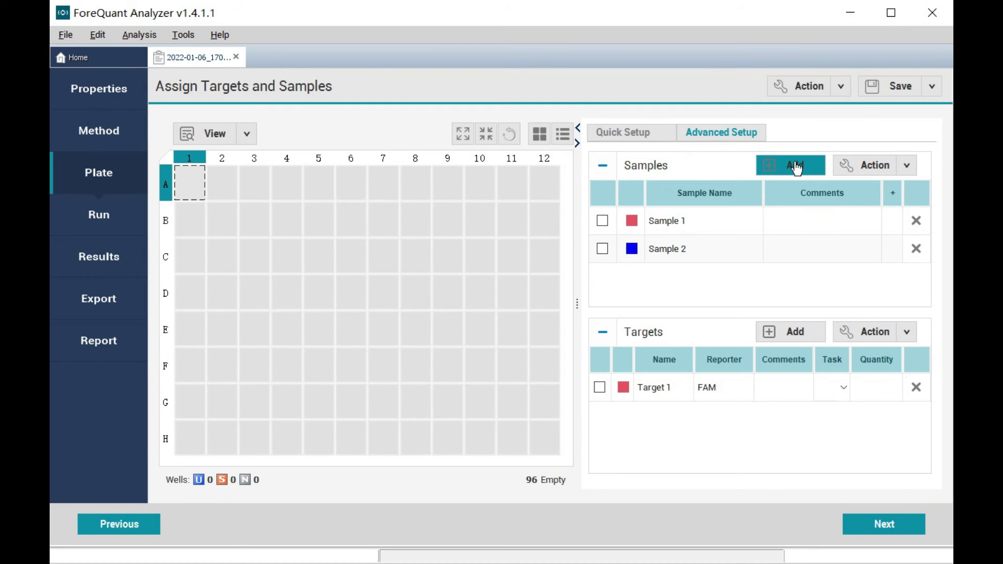
{"action": "left_click", "coordinate": [795, 166]}
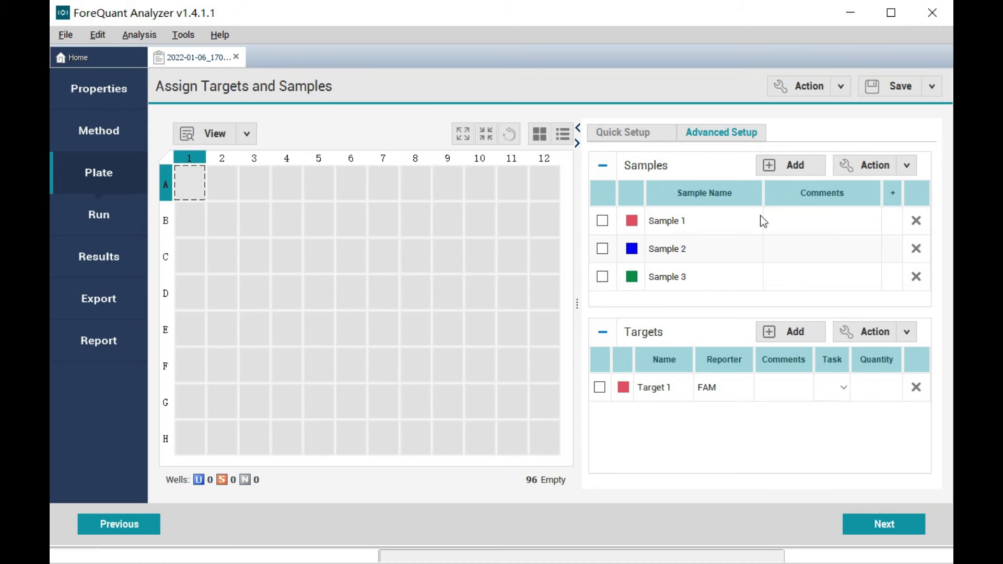
{"action": "left_click", "coordinate": [918, 277]}
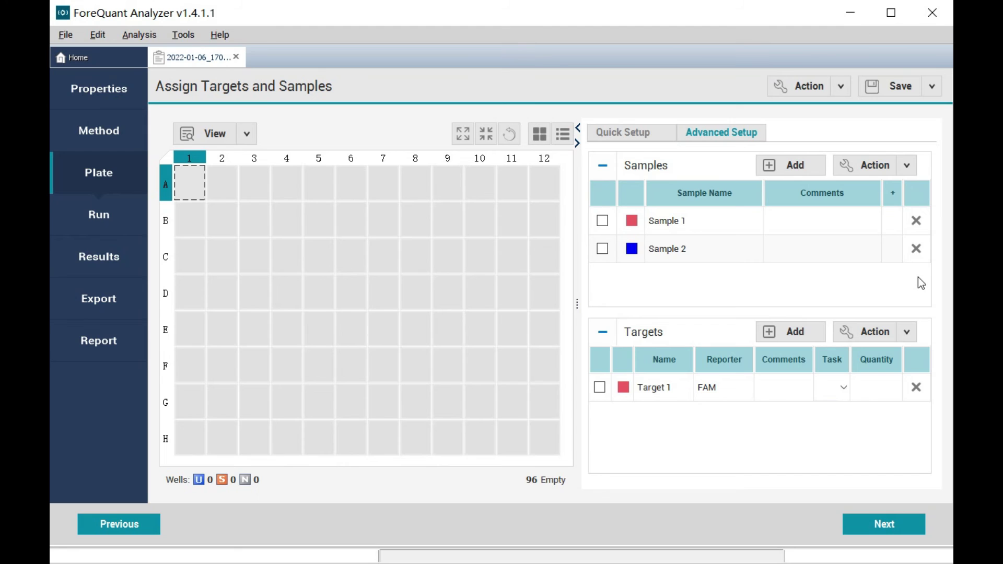
{"action": "double_click", "coordinate": [734, 222]}
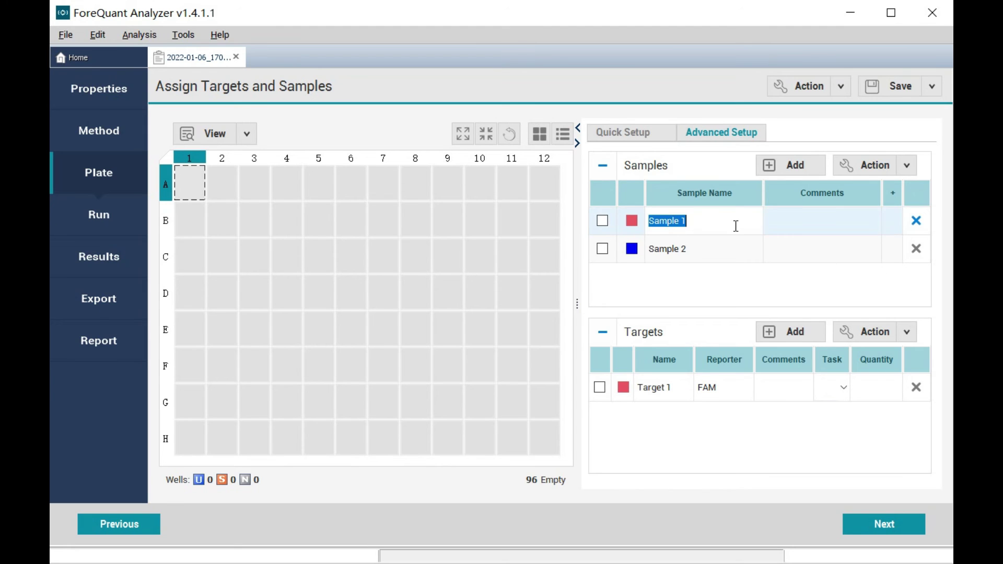
{"action": "left_click", "coordinate": [687, 248]}
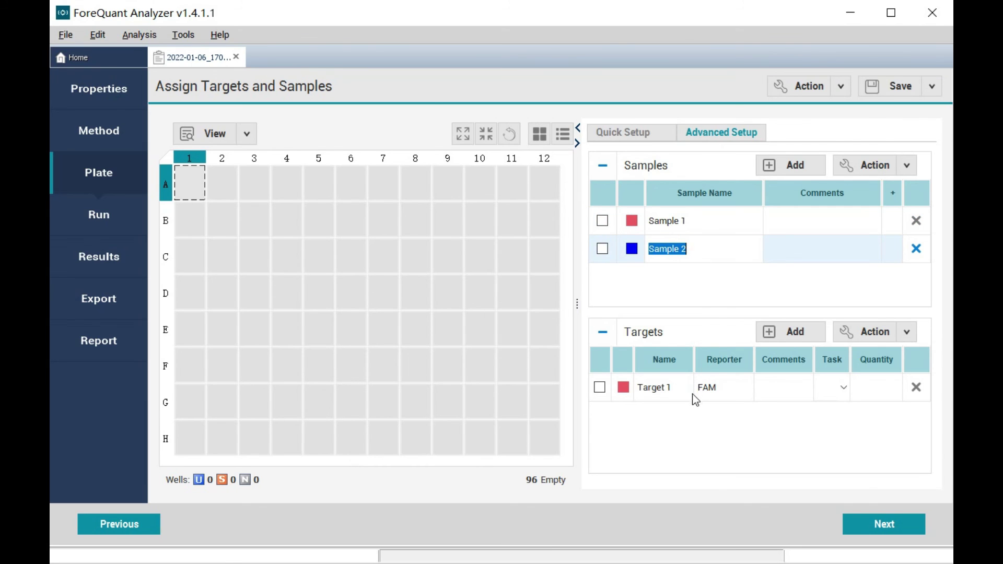
- Give Target 1 the CY5 reporter and add Target 2 reporting VIC
{"action": "left_click", "coordinate": [675, 392]}
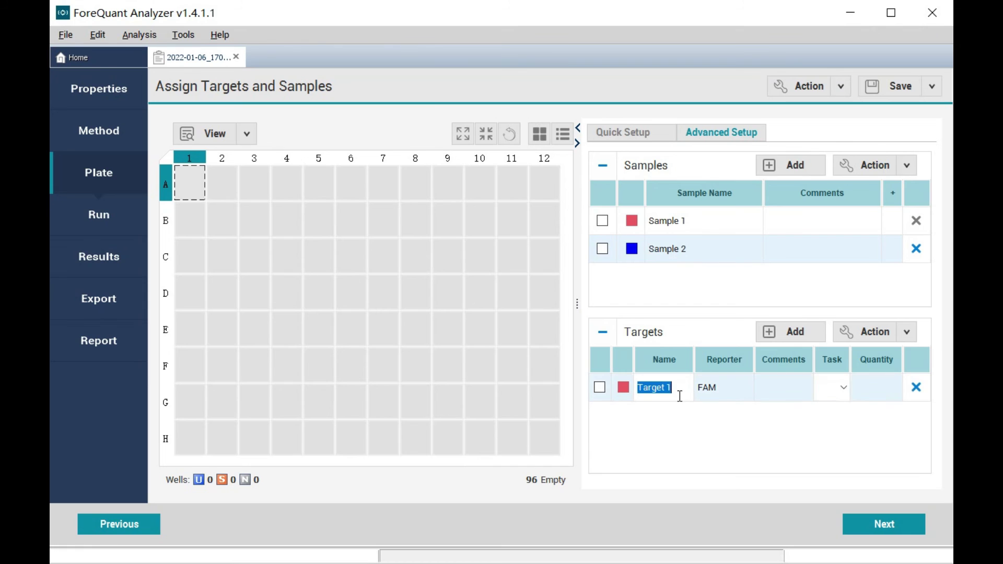
{"action": "left_click", "coordinate": [743, 384]}
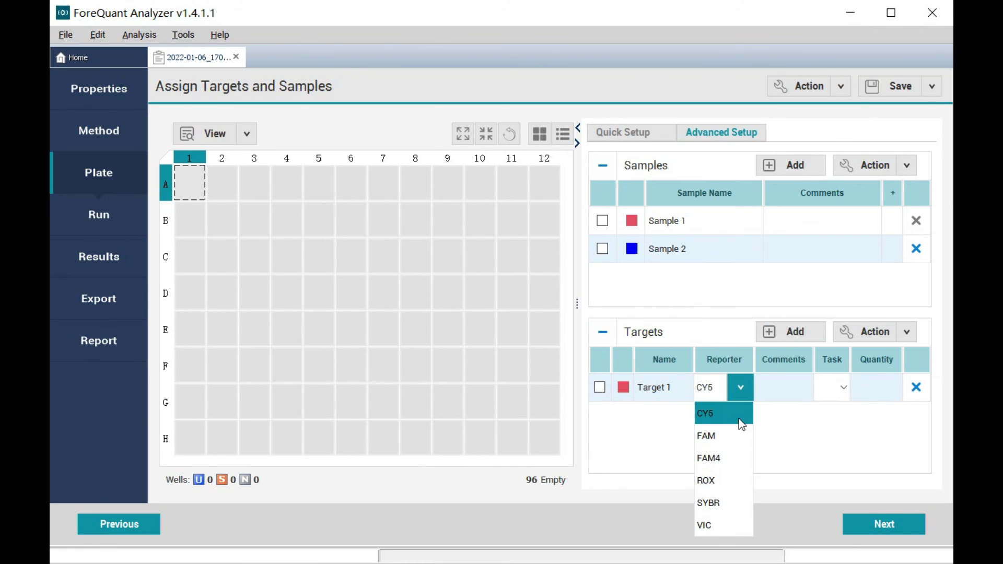
{"action": "left_click", "coordinate": [738, 404]}
{"action": "left_click", "coordinate": [781, 333]}
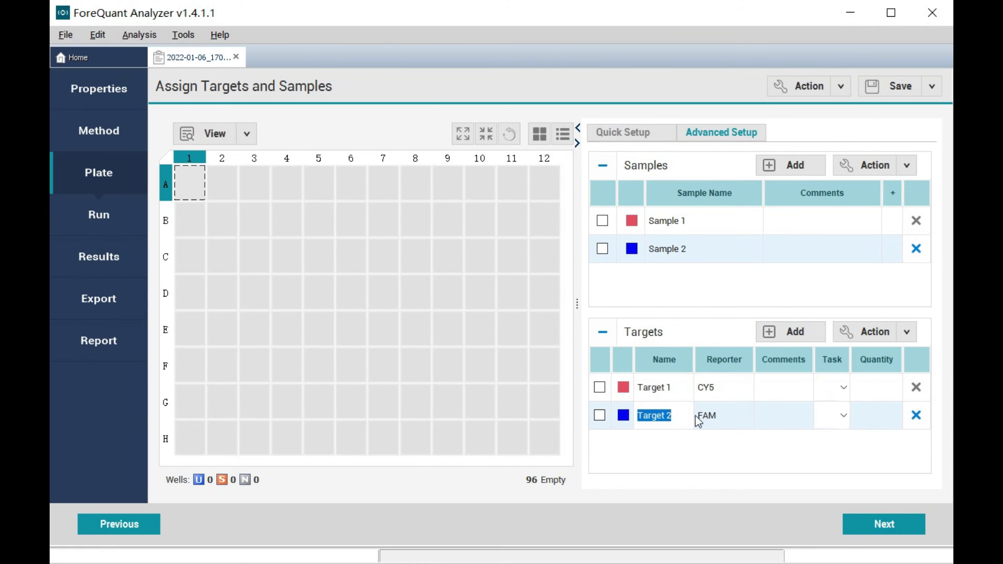
{"action": "left_click", "coordinate": [734, 417]}
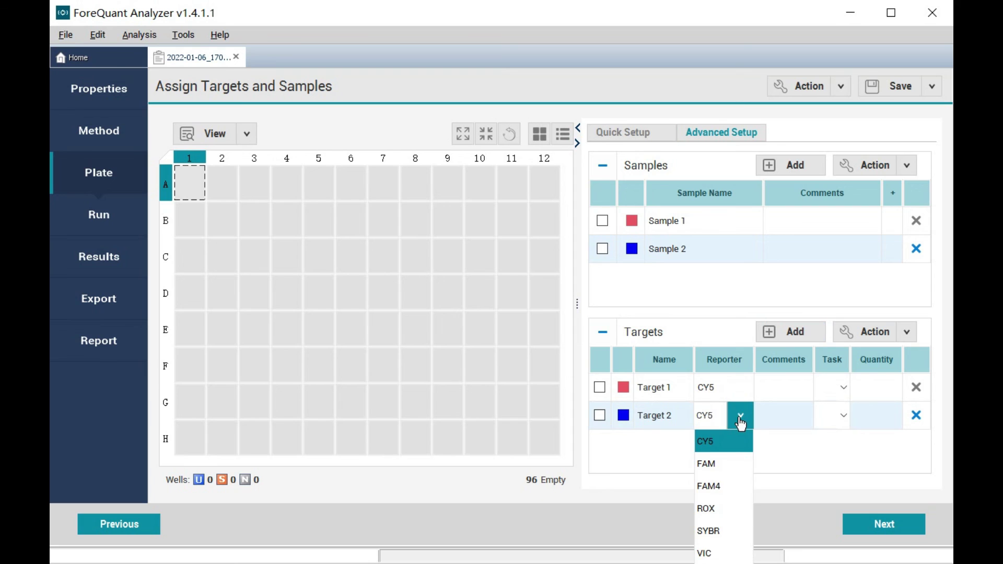
{"action": "left_click", "coordinate": [723, 548]}
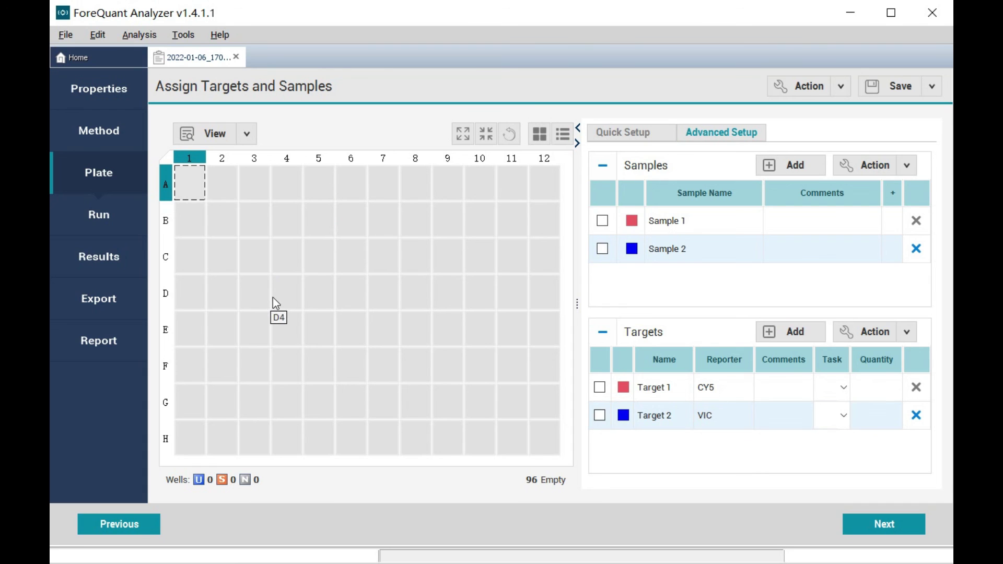
- Assign Sample 1 with Target 1 and Target 2 to wells D3–D9
{"action": "left_click_drag", "start_coordinate": [270, 297], "coordinate": [449, 304]}
{"action": "left_click", "coordinate": [602, 222]}
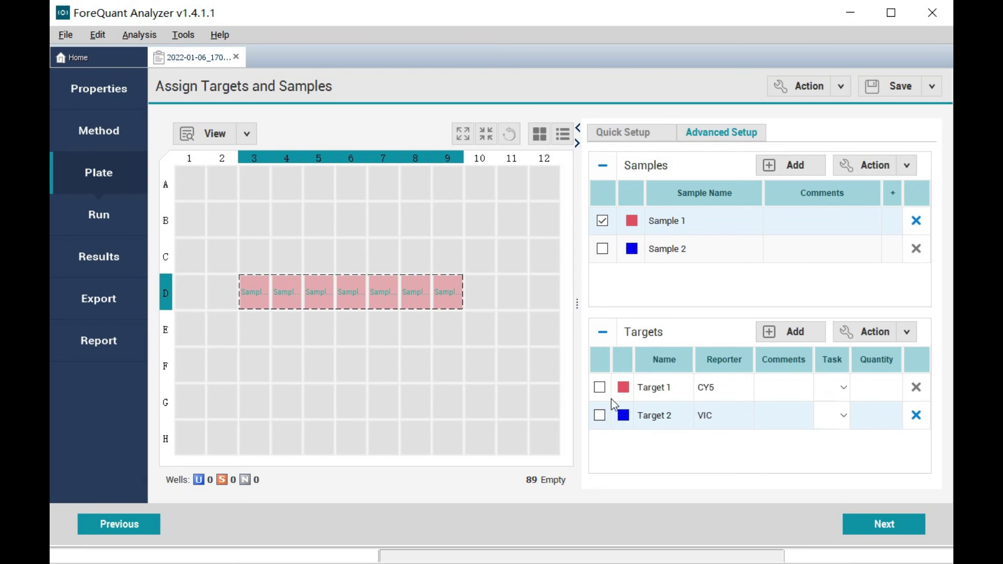
{"action": "left_click", "coordinate": [600, 387]}
{"action": "left_click", "coordinate": [600, 416]}
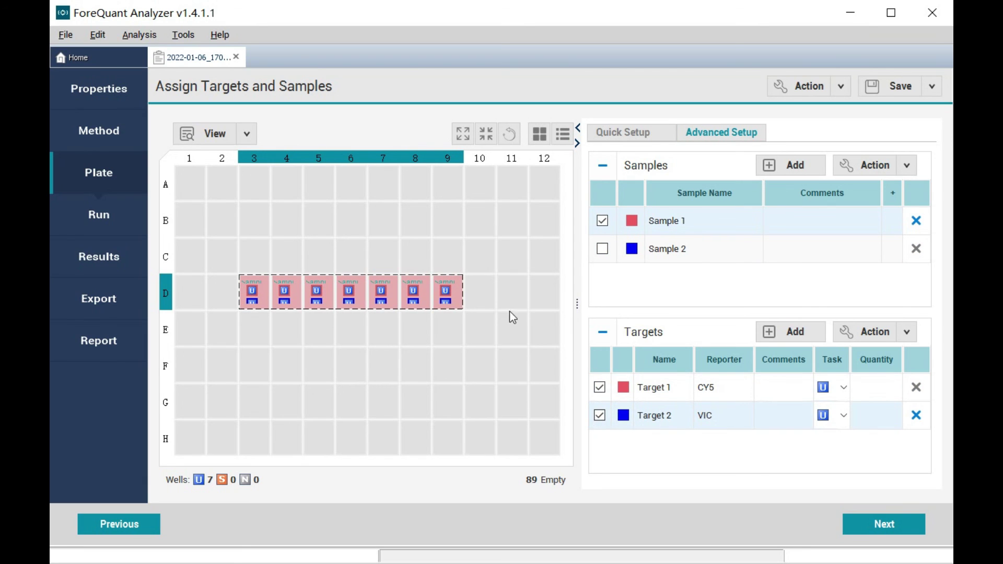
- Assign Sample 2 with Target 1 and Target 2 to wells D10–D11
{"action": "left_click_drag", "start_coordinate": [480, 294], "coordinate": [509, 297]}
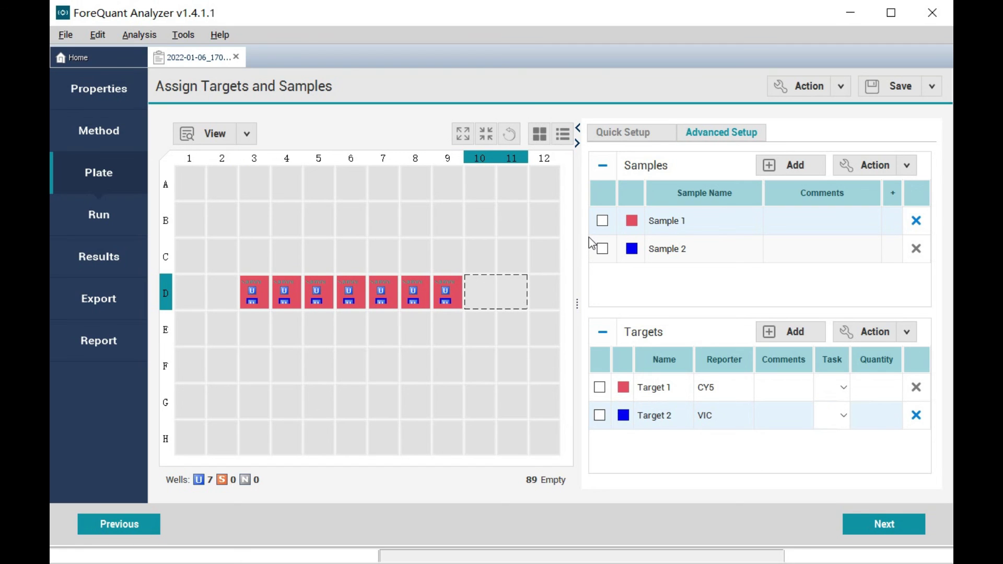
{"action": "left_click", "coordinate": [602, 249]}
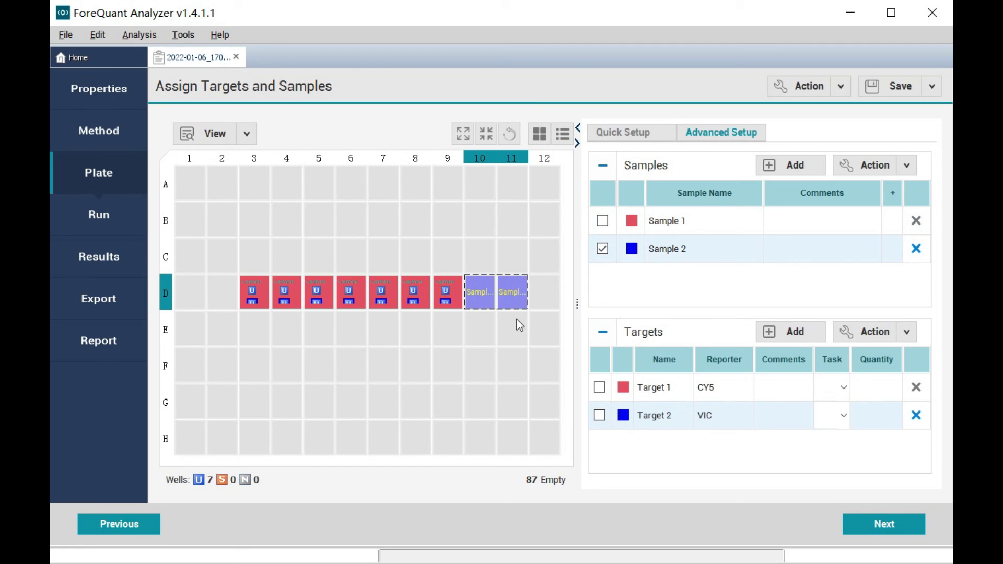
{"action": "left_click", "coordinate": [600, 389]}
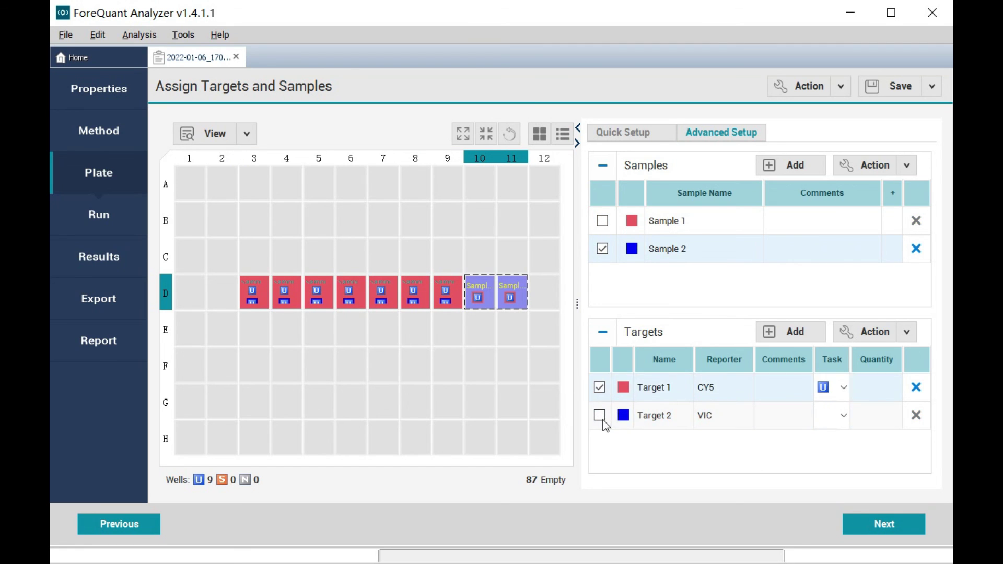
{"action": "left_click", "coordinate": [600, 416]}
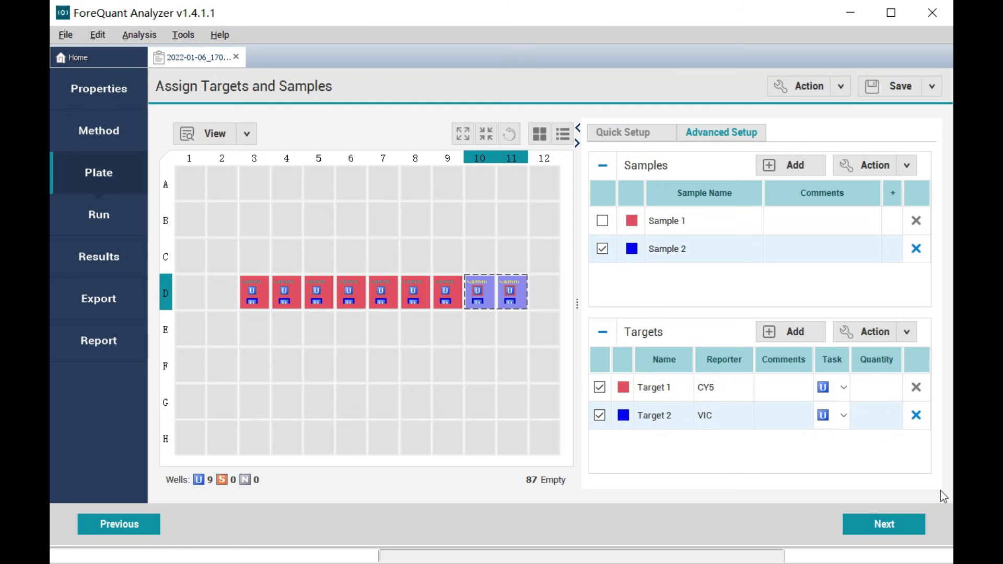
- Advance to the Run Control page, leaving the run unstarted
{"action": "left_click", "coordinate": [914, 531]}
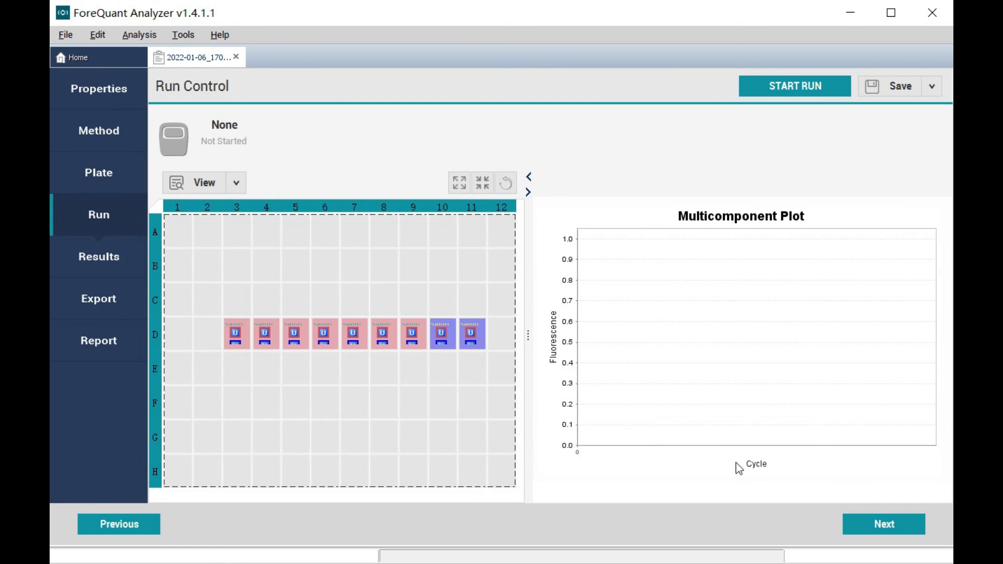